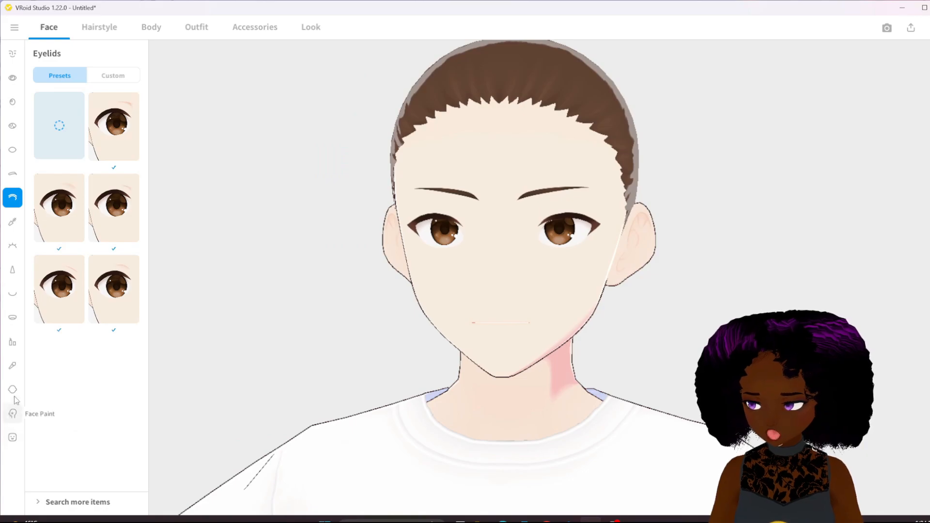
Open the face skin texture for editing and paint the whole face brown (#754719) with a maximum-width brush and mirroring enabled
{"action": "left_click", "coordinate": [13, 389]}
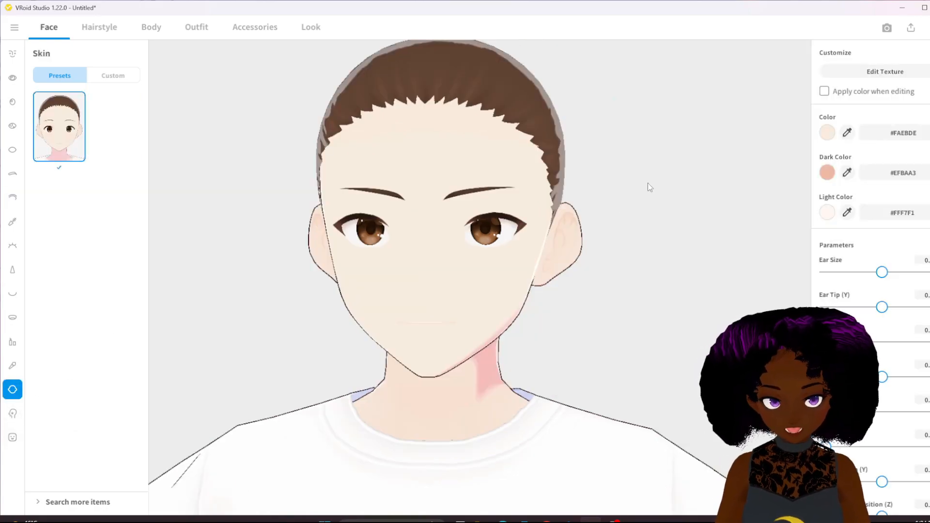
{"action": "left_click", "coordinate": [913, 74]}
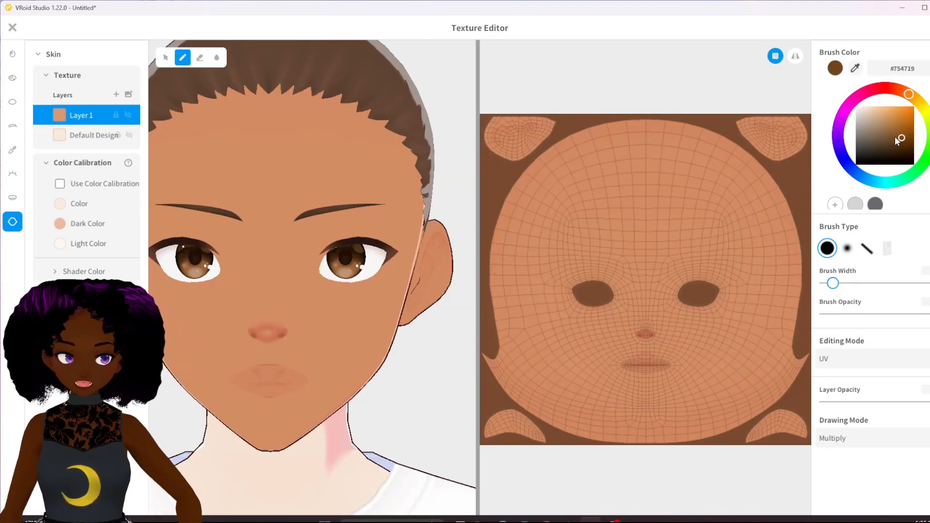
{"action": "left_click_drag", "start_coordinate": [833, 283], "coordinate": [875, 286]}
{"action": "mouse_move", "coordinate": [662, 264]}
{"action": "left_mouse_down"}
{"action": "mouse_move", "coordinate": [596, 192]}
{"action": "mouse_move", "coordinate": [565, 241]}
{"action": "mouse_move", "coordinate": [615, 389]}
{"action": "mouse_move", "coordinate": [644, 339]}
{"action": "left_mouse_up"}
{"action": "left_click", "coordinate": [923, 284]}
{"action": "mouse_move", "coordinate": [521, 140]}
{"action": "left_mouse_down"}
{"action": "mouse_move", "coordinate": [515, 200]}
{"action": "mouse_move", "coordinate": [772, 229]}
{"action": "left_mouse_up"}
{"action": "left_click", "coordinate": [795, 56]}
{"action": "mouse_move", "coordinate": [544, 129]}
{"action": "left_mouse_down"}
{"action": "mouse_move", "coordinate": [494, 289]}
{"action": "mouse_move", "coordinate": [733, 419]}
{"action": "left_mouse_up"}
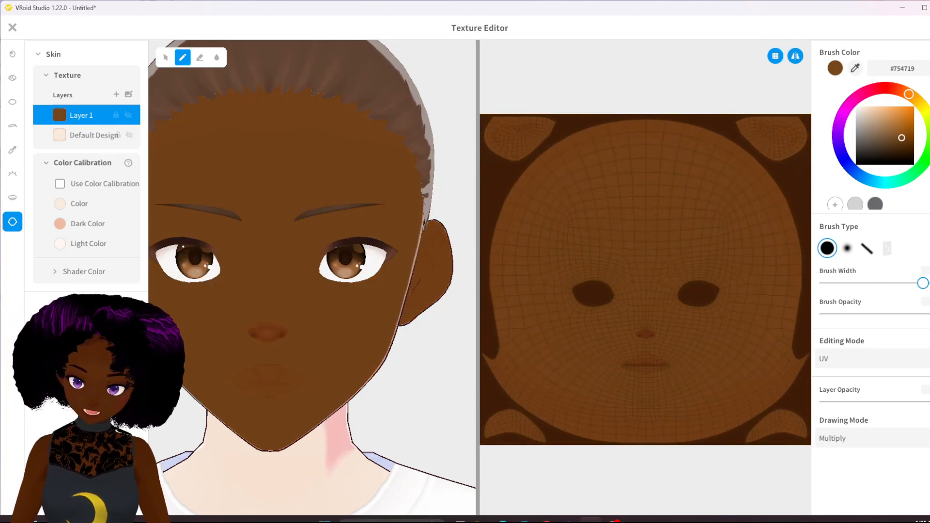
Paint the middle of the upper lip and the centre of the lower lip on Layer 2 in dark brown #59250A
{"action": "scroll", "coordinate": [373, 412], "scroll_direction": "down", "scroll_amount": 5}
{"action": "scroll", "coordinate": [372, 412], "scroll_direction": "up", "scroll_amount": 10}
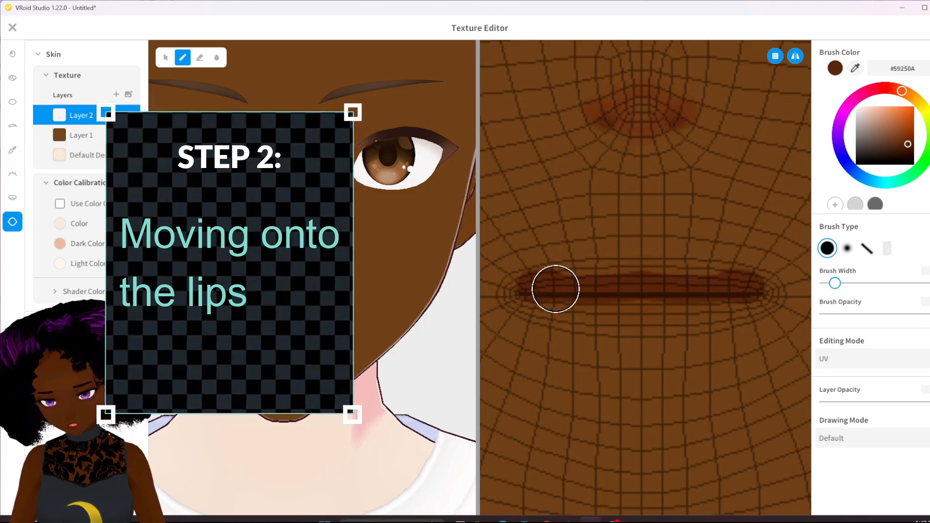
{"action": "mouse_move", "coordinate": [639, 268]}
{"action": "left_mouse_down"}
{"action": "mouse_move", "coordinate": [615, 259]}
{"action": "mouse_move", "coordinate": [637, 249]}
{"action": "mouse_move", "coordinate": [588, 263]}
{"action": "left_mouse_up"}
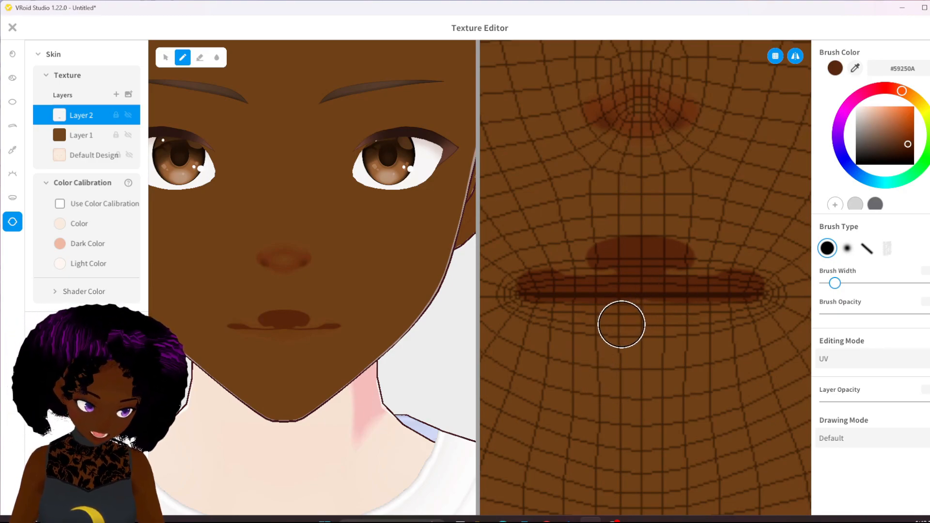
{"action": "mouse_move", "coordinate": [652, 305]}
{"action": "left_mouse_down"}
{"action": "mouse_move", "coordinate": [626, 327]}
{"action": "mouse_move", "coordinate": [636, 328]}
{"action": "mouse_move", "coordinate": [622, 324]}
{"action": "left_mouse_up"}
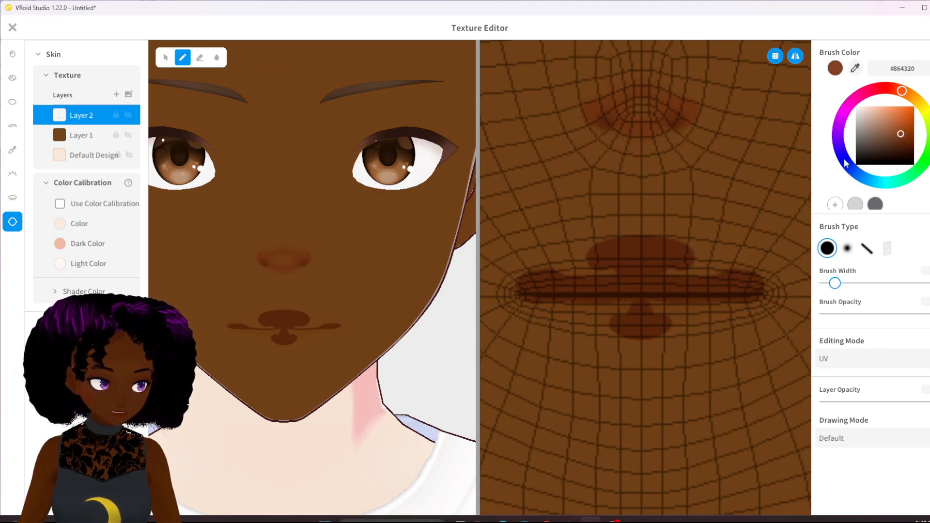
Fill the lower lip with reddish brown #843B15 and blur it into the surrounding skin
{"action": "left_click", "coordinate": [905, 134]}
{"action": "mouse_move", "coordinate": [668, 288]}
{"action": "left_mouse_down"}
{"action": "mouse_move", "coordinate": [571, 313]}
{"action": "mouse_move", "coordinate": [645, 325]}
{"action": "left_mouse_up"}
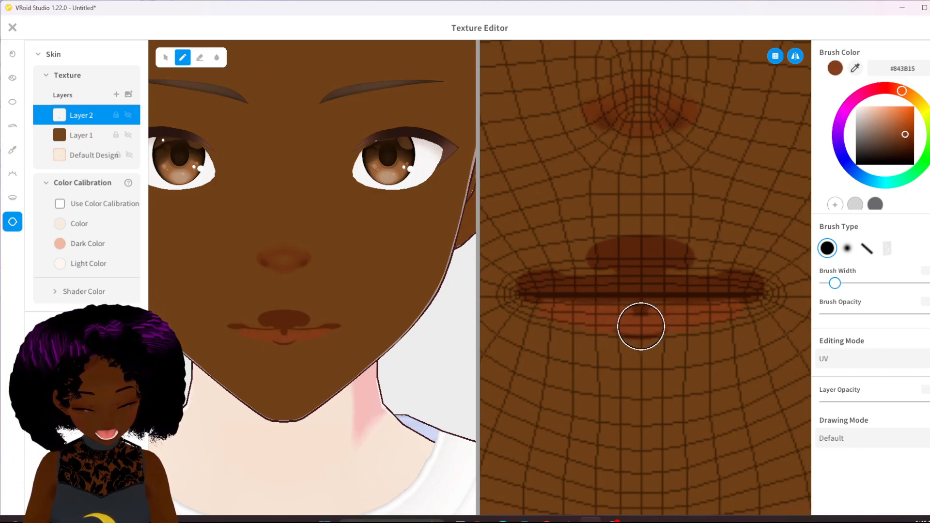
{"action": "key", "text": "g"}
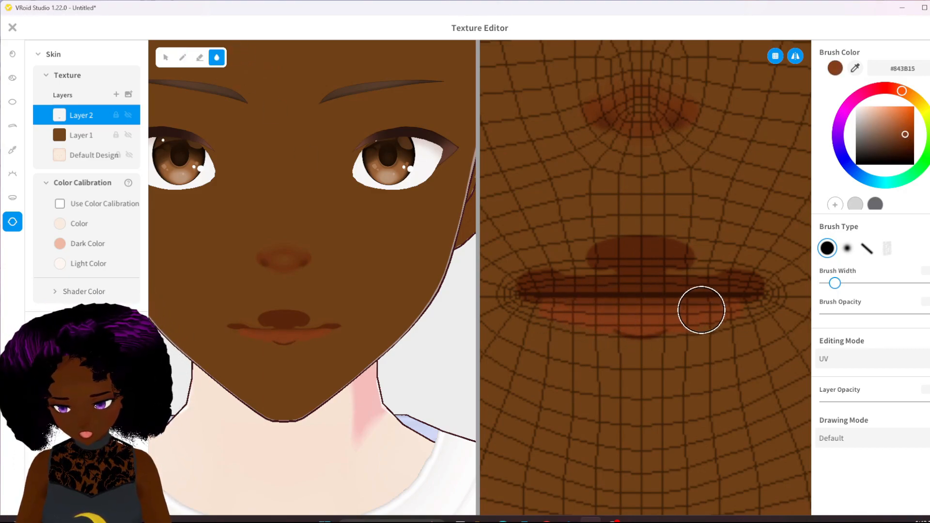
Fill out the upper lip shape from corner to corner with dark brown #502008 and blur its edges
{"action": "key", "text": "b"}
{"action": "left_click", "coordinate": [618, 256], "text": "alt"}
{"action": "mouse_move", "coordinate": [615, 257]}
{"action": "left_mouse_down"}
{"action": "mouse_move", "coordinate": [567, 266]}
{"action": "mouse_move", "coordinate": [608, 253]}
{"action": "left_mouse_up"}
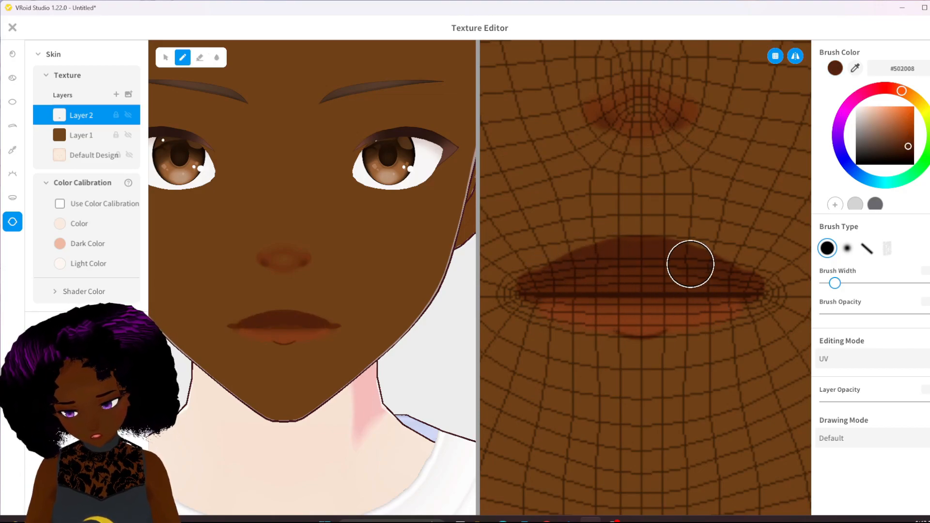
{"action": "key", "text": "g"}
{"action": "scroll", "coordinate": [370, 411], "scroll_direction": "down", "scroll_amount": 3}
{"action": "scroll", "coordinate": [368, 411], "scroll_direction": "up", "scroll_amount": 3}
Paint small curved highlights in #813B14 on both peaks of the upper lip and blur them
{"action": "key", "text": "b"}
{"action": "left_click", "coordinate": [602, 256], "text": "alt"}
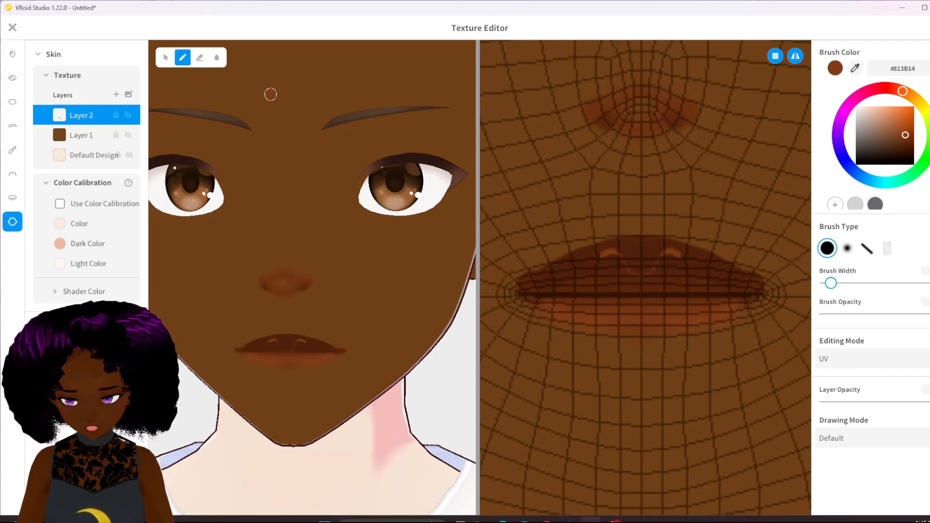
{"action": "left_click", "coordinate": [215, 58]}
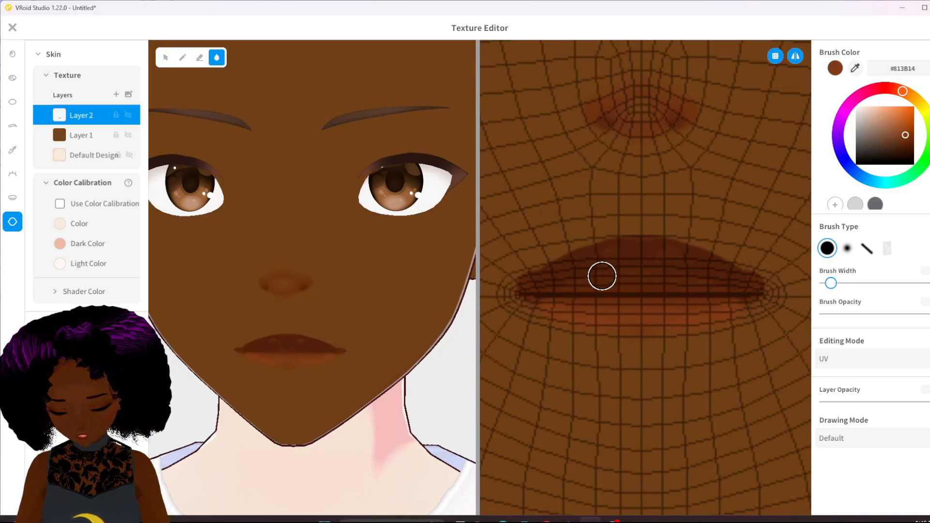
Paint shadow strokes in #4D210D along the lower lip's bottom edge, hide the mesh guide and blur the strokes
{"action": "left_click_drag", "start_coordinate": [634, 340], "coordinate": [641, 340]}
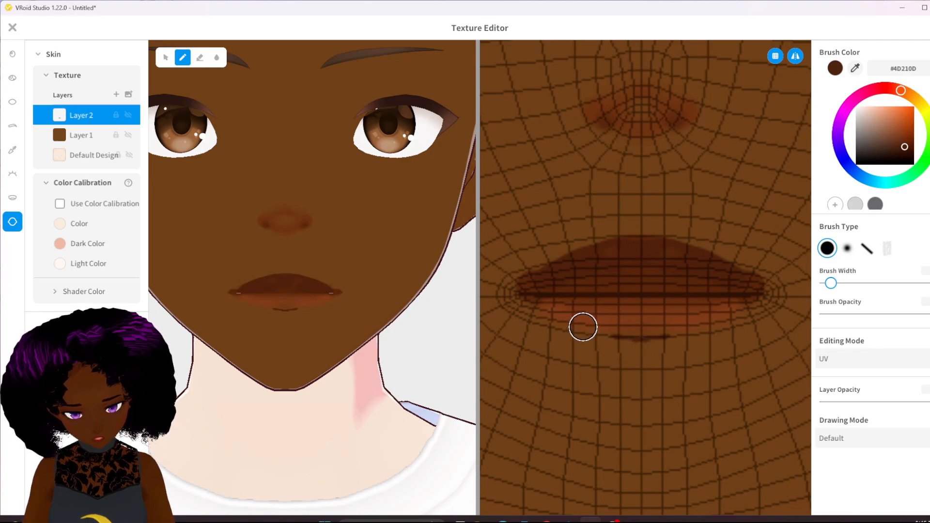
{"action": "left_click", "coordinate": [216, 57]}
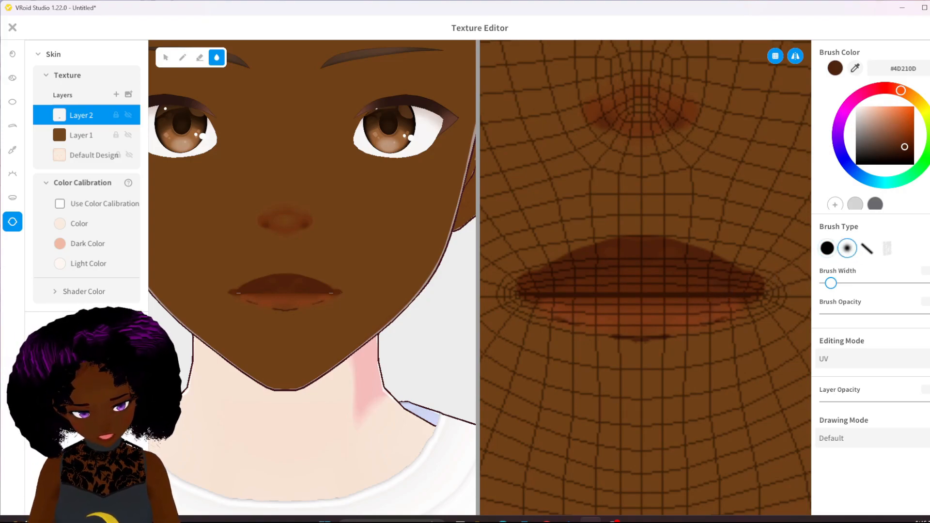
{"action": "left_click", "coordinate": [775, 57]}
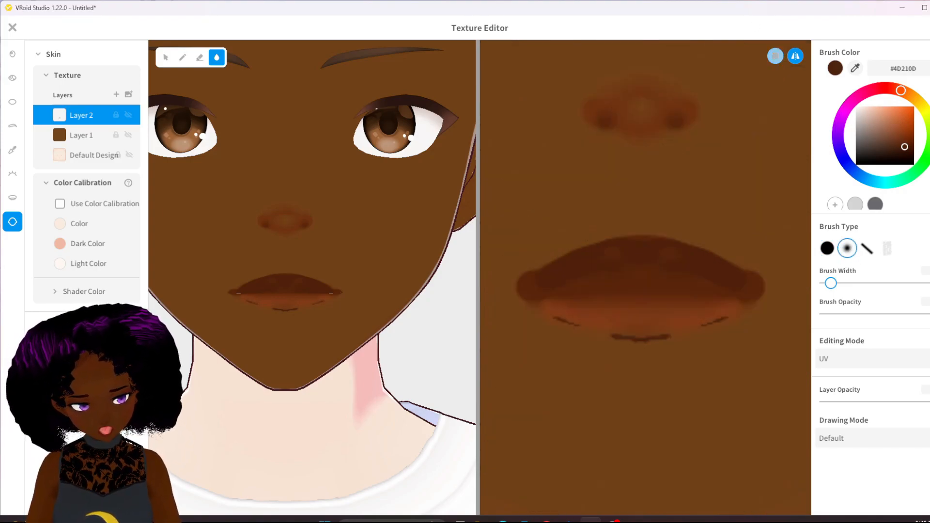
{"action": "scroll", "coordinate": [565, 342], "scroll_direction": "up", "scroll_amount": 5}
{"action": "middle_click_drag", "start_coordinate": [648, 308], "coordinate": [662, 262]}
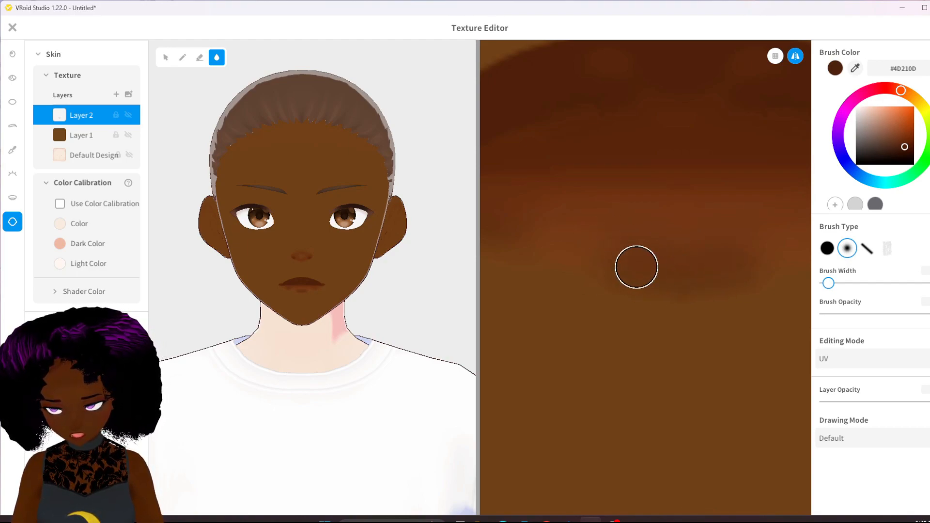
Examine the blended lips on the avatar's face from near and far
{"action": "scroll", "coordinate": [307, 314], "scroll_direction": "down", "scroll_amount": 2}
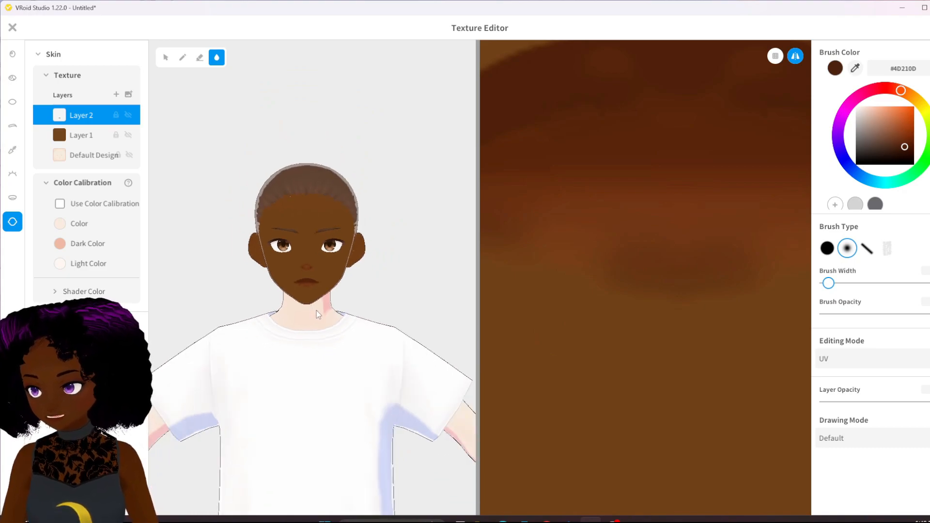
{"action": "scroll", "coordinate": [321, 317], "scroll_direction": "up", "scroll_amount": 3}
{"action": "right_click_drag", "start_coordinate": [347, 331], "coordinate": [336, 323]}
{"action": "mouse_move", "coordinate": [336, 323]}
{"action": "middle_mouse_down"}
{"action": "mouse_move", "coordinate": [393, 324]}
{"action": "mouse_move", "coordinate": [363, 269]}
{"action": "middle_mouse_up"}
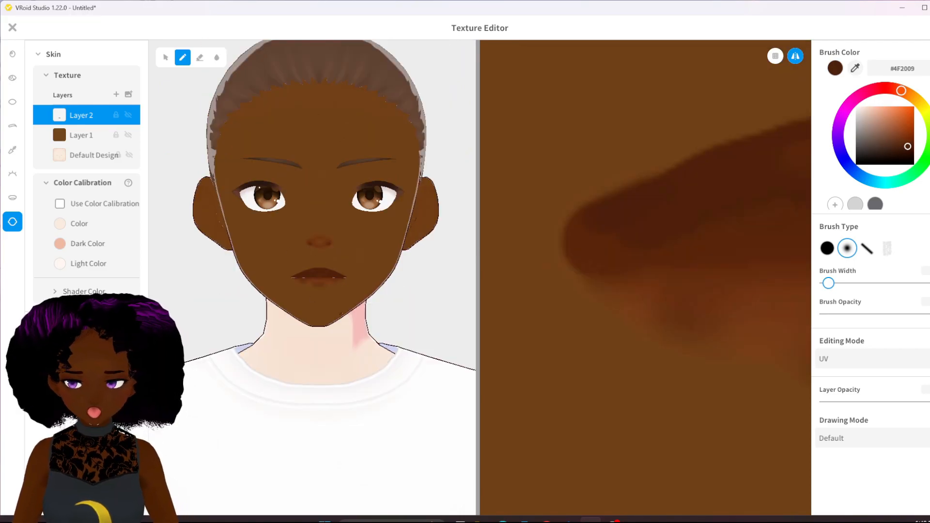
{"action": "scroll", "coordinate": [341, 314], "scroll_direction": "up", "scroll_amount": 3}
{"action": "right_click_drag", "start_coordinate": [341, 314], "coordinate": [345, 321]}
{"action": "scroll", "coordinate": [345, 322], "scroll_direction": "down", "scroll_amount": 3}
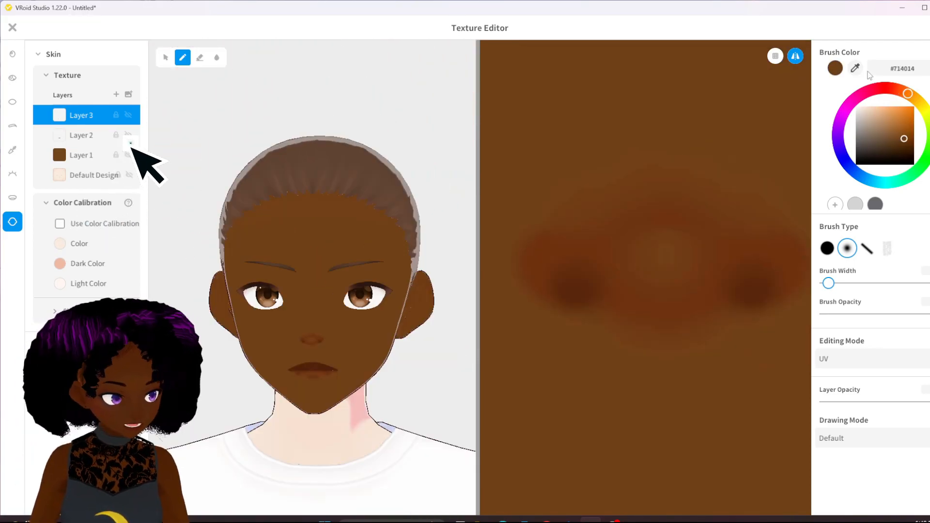
Paint the nose and its wings on Layer 3 in reddish brown #682D0F with the soft brush
{"action": "left_click", "coordinate": [905, 141]}
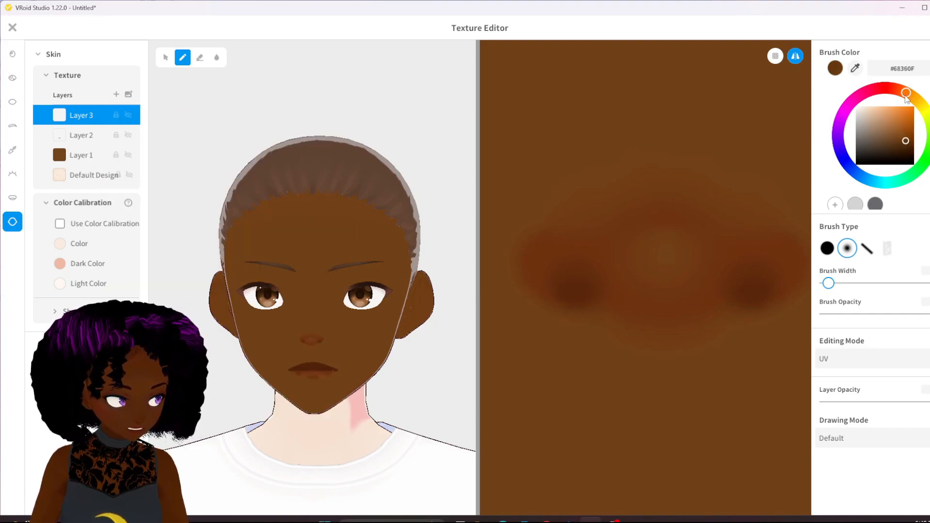
{"action": "left_click_drag", "start_coordinate": [904, 95], "coordinate": [901, 94]}
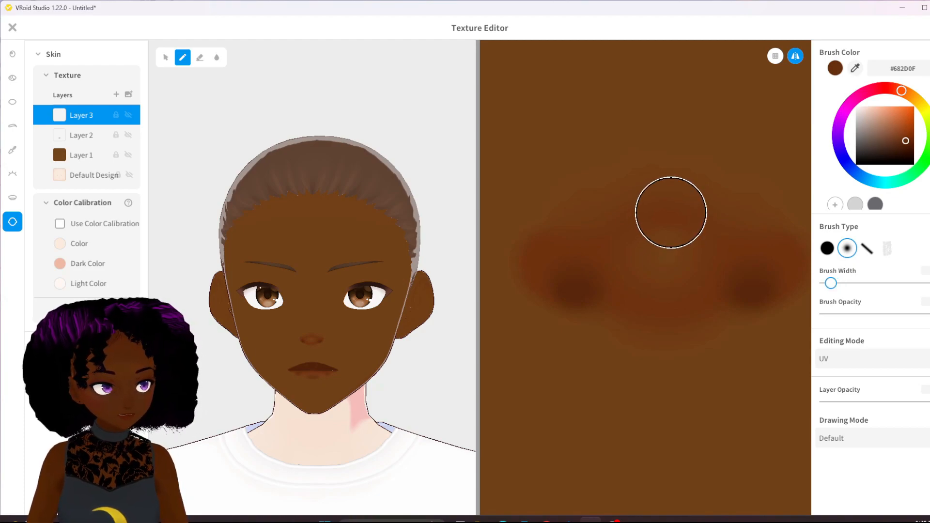
{"action": "mouse_move", "coordinate": [638, 317]}
{"action": "left_mouse_down"}
{"action": "mouse_move", "coordinate": [639, 237]}
{"action": "mouse_move", "coordinate": [673, 313]}
{"action": "mouse_move", "coordinate": [622, 313]}
{"action": "mouse_move", "coordinate": [648, 234]}
{"action": "mouse_move", "coordinate": [544, 270]}
{"action": "mouse_move", "coordinate": [561, 242]}
{"action": "mouse_move", "coordinate": [598, 249]}
{"action": "mouse_move", "coordinate": [590, 246]}
{"action": "mouse_move", "coordinate": [590, 285]}
{"action": "left_mouse_up"}
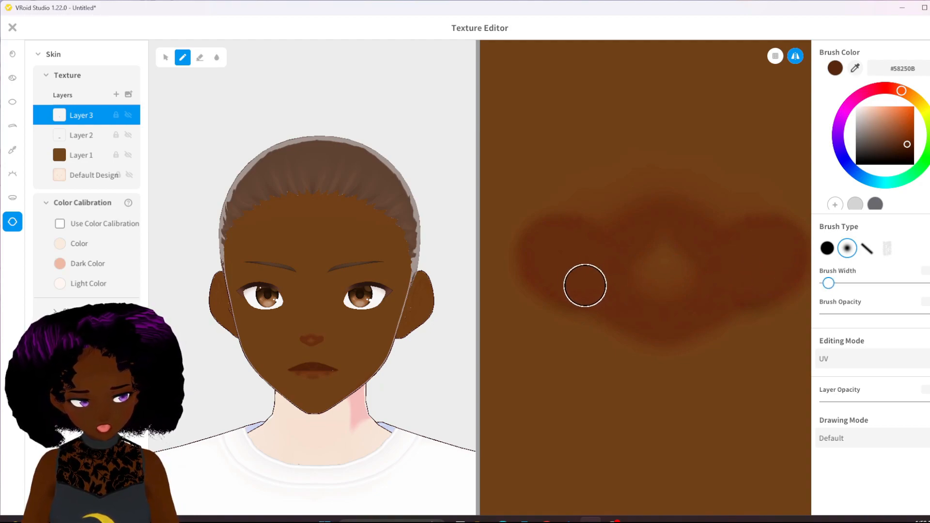
Darken both nostrils with #58250B and blur the nose shading together
{"action": "mouse_move", "coordinate": [573, 289]}
{"action": "left_mouse_down"}
{"action": "mouse_move", "coordinate": [567, 280]}
{"action": "mouse_move", "coordinate": [593, 296]}
{"action": "left_mouse_up"}
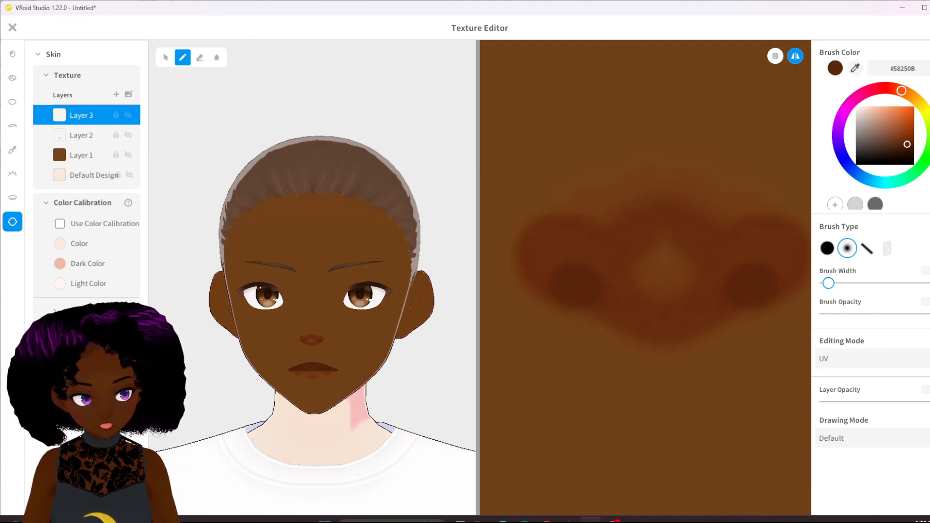
{"action": "left_click", "coordinate": [216, 57]}
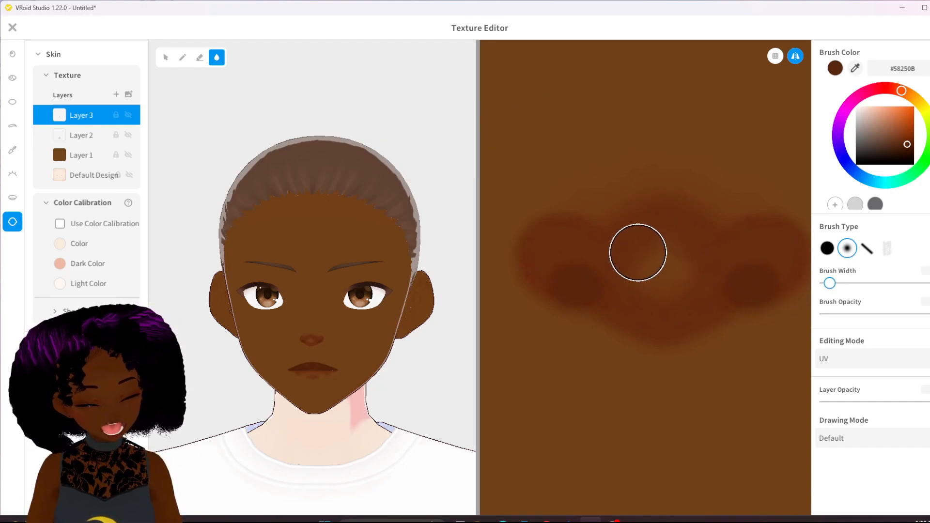
{"action": "mouse_move", "coordinate": [647, 294]}
{"action": "left_mouse_down"}
{"action": "mouse_move", "coordinate": [674, 300]}
{"action": "mouse_move", "coordinate": [670, 256]}
{"action": "mouse_move", "coordinate": [648, 249]}
{"action": "mouse_move", "coordinate": [652, 297]}
{"action": "mouse_move", "coordinate": [597, 200]}
{"action": "mouse_move", "coordinate": [668, 234]}
{"action": "mouse_move", "coordinate": [646, 258]}
{"action": "mouse_move", "coordinate": [775, 189]}
{"action": "mouse_move", "coordinate": [688, 214]}
{"action": "mouse_move", "coordinate": [603, 214]}
{"action": "mouse_move", "coordinate": [622, 153]}
{"action": "mouse_move", "coordinate": [680, 174]}
{"action": "mouse_move", "coordinate": [629, 197]}
{"action": "mouse_move", "coordinate": [636, 199]}
{"action": "mouse_move", "coordinate": [573, 194]}
{"action": "mouse_move", "coordinate": [585, 180]}
{"action": "mouse_move", "coordinate": [571, 160]}
{"action": "mouse_move", "coordinate": [602, 205]}
{"action": "mouse_move", "coordinate": [677, 131]}
{"action": "mouse_move", "coordinate": [683, 158]}
{"action": "mouse_move", "coordinate": [662, 210]}
{"action": "mouse_move", "coordinate": [601, 203]}
{"action": "mouse_move", "coordinate": [575, 184]}
{"action": "mouse_move", "coordinate": [571, 145]}
{"action": "mouse_move", "coordinate": [602, 187]}
{"action": "mouse_move", "coordinate": [626, 196]}
{"action": "mouse_move", "coordinate": [656, 139]}
{"action": "mouse_move", "coordinate": [683, 126]}
{"action": "mouse_move", "coordinate": [646, 184]}
{"action": "mouse_move", "coordinate": [639, 356]}
{"action": "mouse_move", "coordinate": [730, 333]}
{"action": "mouse_move", "coordinate": [667, 234]}
{"action": "mouse_move", "coordinate": [661, 114]}
{"action": "mouse_move", "coordinate": [688, 135]}
{"action": "mouse_move", "coordinate": [639, 209]}
{"action": "left_mouse_up"}
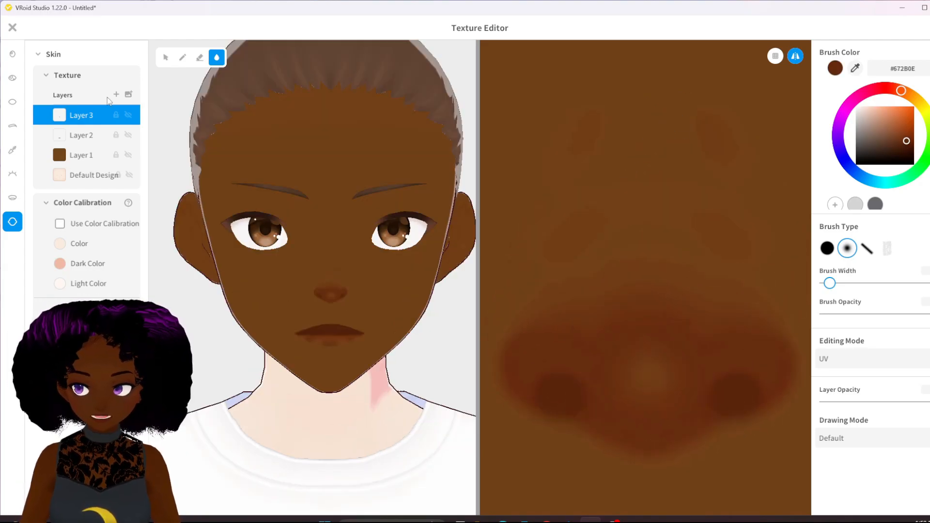
On a new layer, paint two mirrored highlight marks in #804D1F beneath each eye and turn mirroring off
{"action": "left_click", "coordinate": [116, 94]}
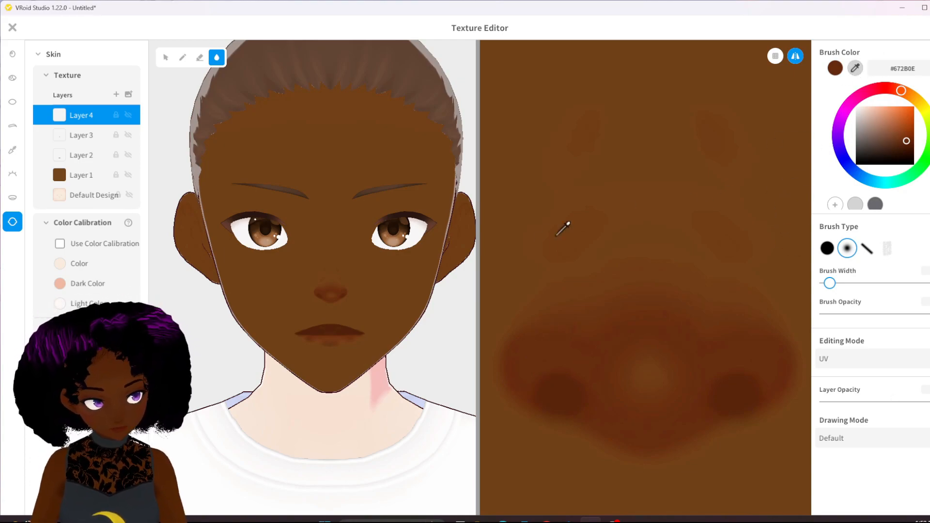
{"action": "left_click", "coordinate": [480, 95]}
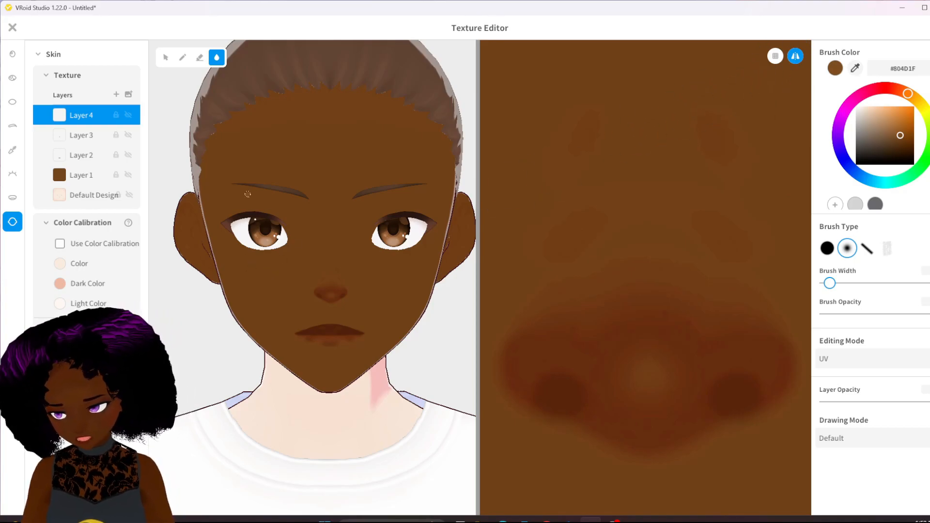
{"action": "left_click", "coordinate": [183, 57]}
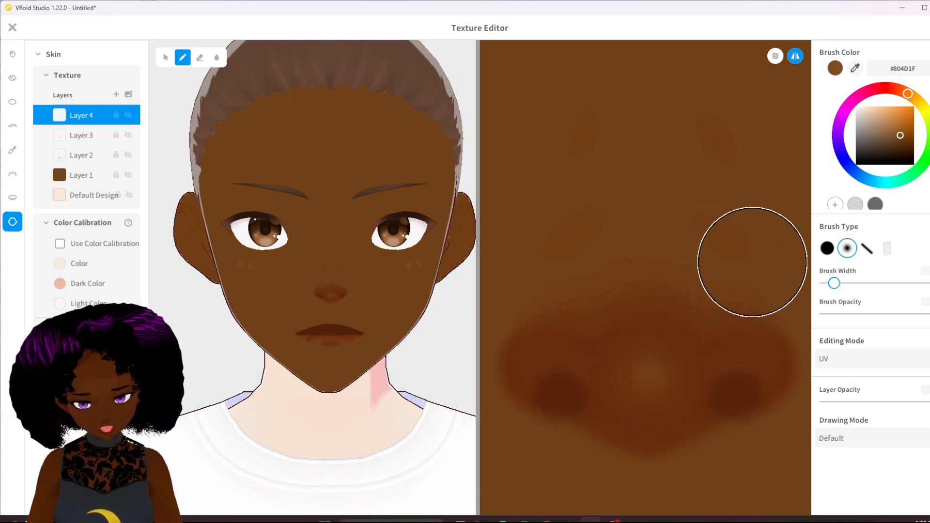
{"action": "left_click", "coordinate": [242, 258]}
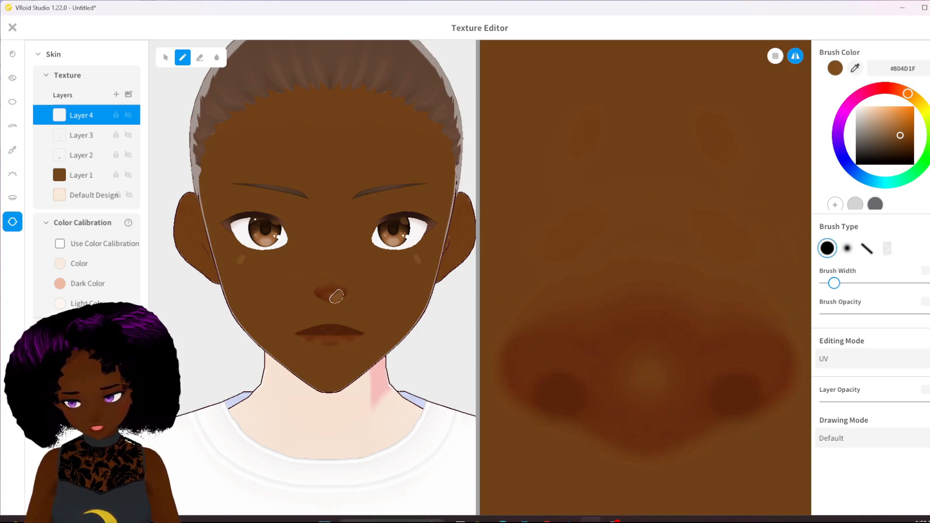
{"action": "left_click", "coordinate": [252, 260]}
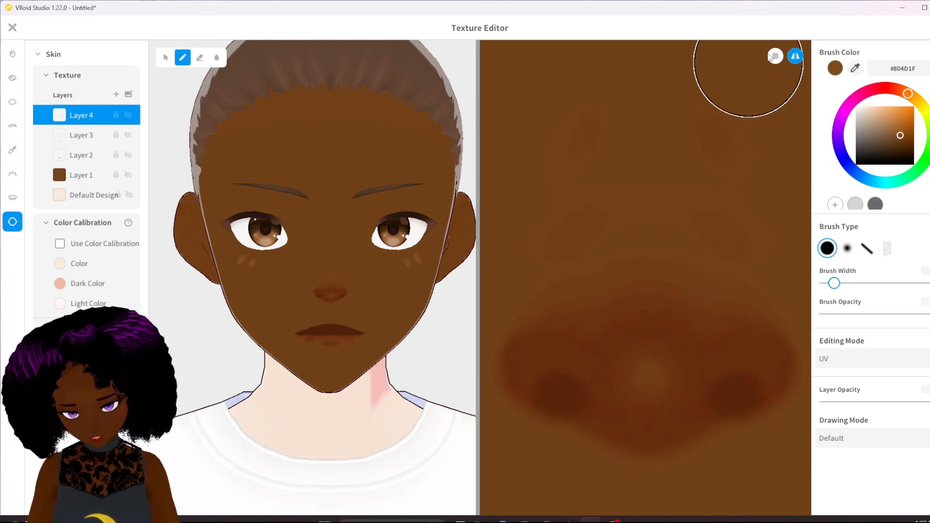
{"action": "left_click", "coordinate": [795, 57]}
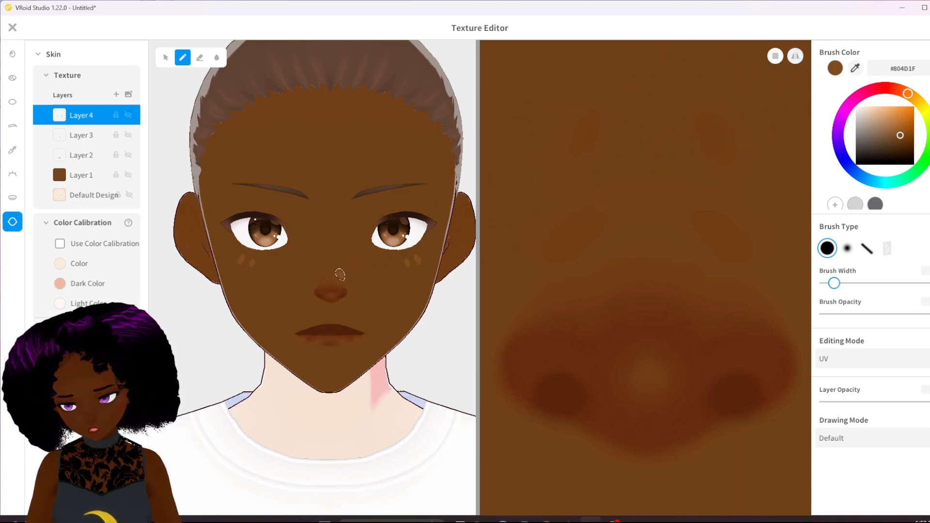
{"action": "left_click_drag", "start_coordinate": [331, 269], "coordinate": [326, 236]}
{"action": "key", "text": "ctrl+z"}
{"action": "key", "text": "ctrl+z"}
{"action": "key", "text": "ctrl+z"}
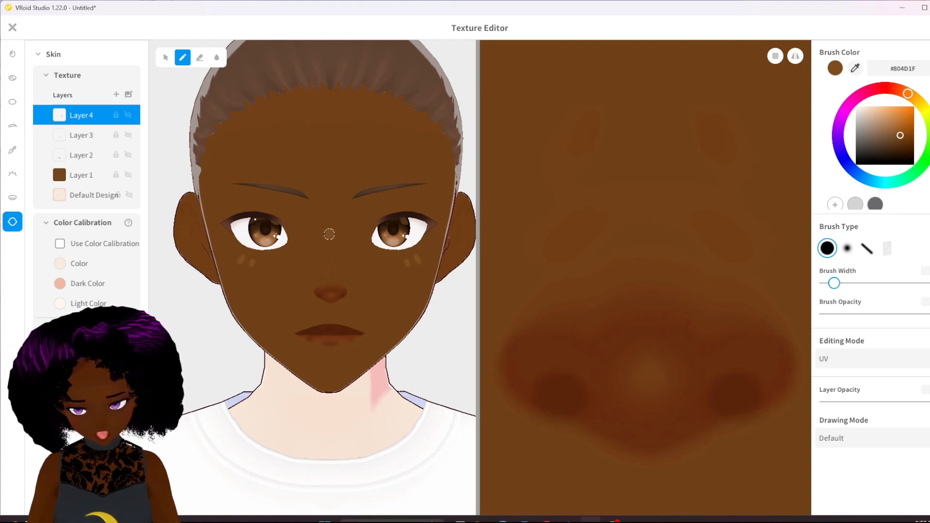
Paint highlights in #804D1F along the nose bridge, beside the nose and on the nose tip
{"action": "left_click_drag", "start_coordinate": [332, 255], "coordinate": [332, 266]}
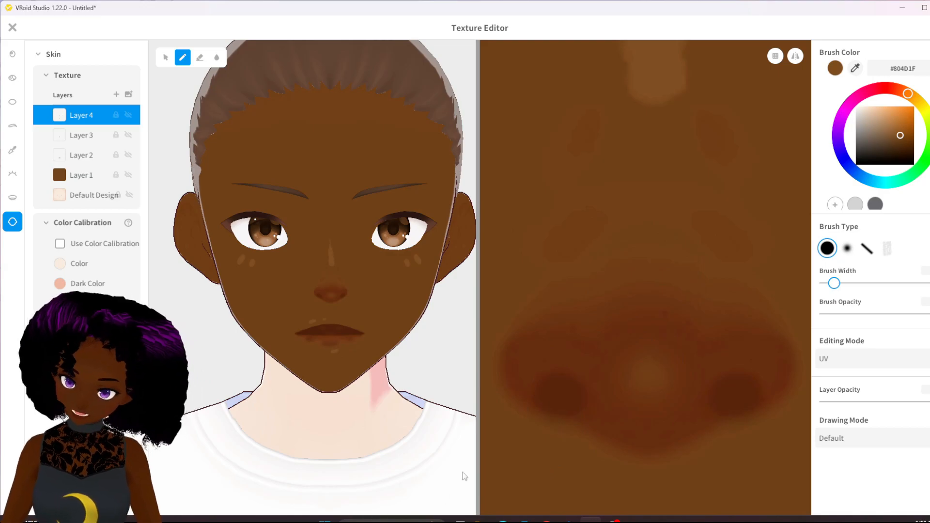
{"action": "left_click", "coordinate": [320, 280]}
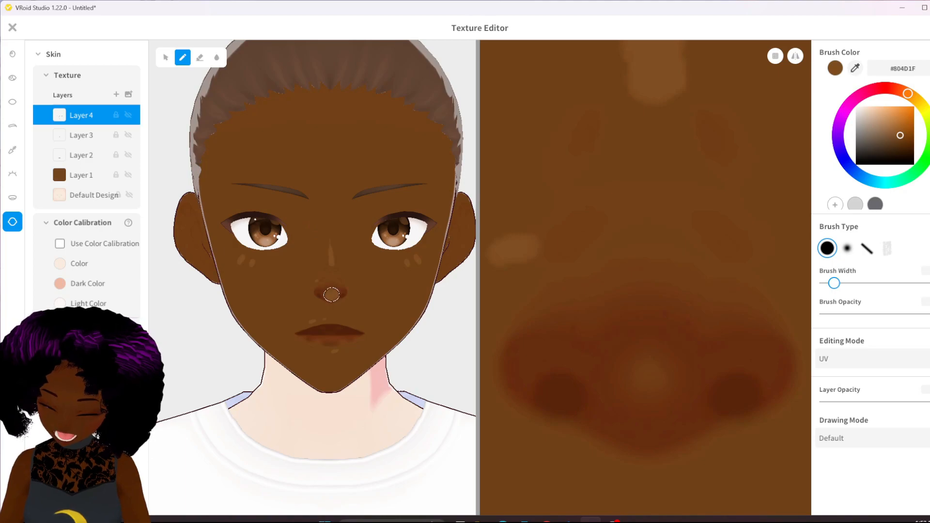
{"action": "left_click", "coordinate": [645, 377]}
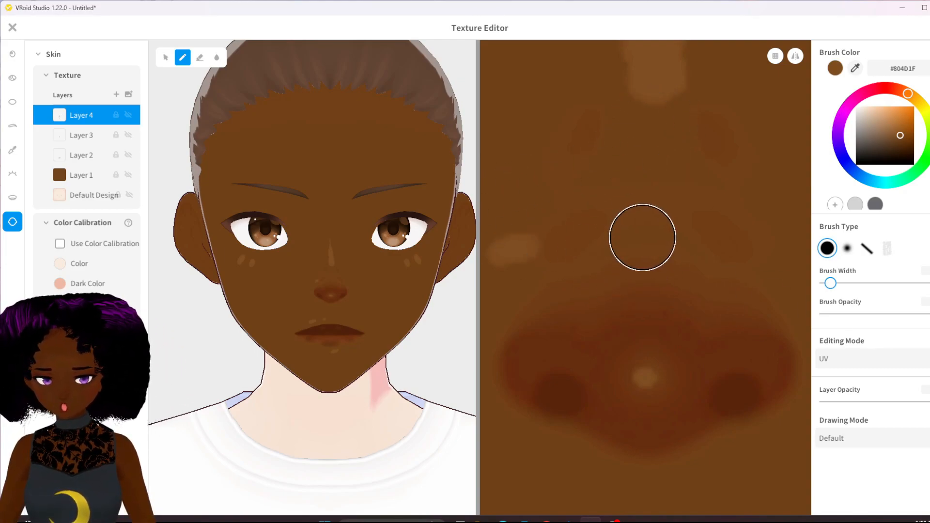
{"action": "scroll", "coordinate": [643, 238], "scroll_direction": "down", "scroll_amount": 10}
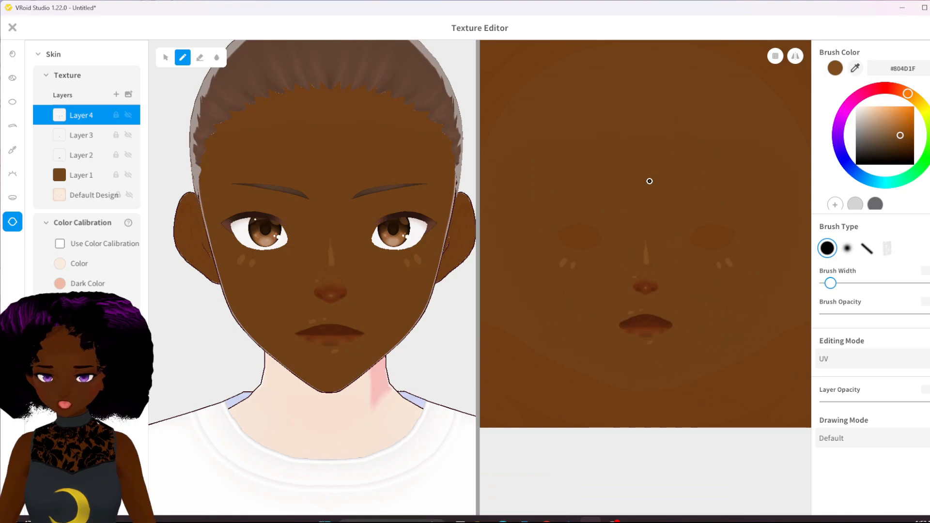
{"action": "middle_click_drag", "start_coordinate": [649, 188], "coordinate": [633, 303]}
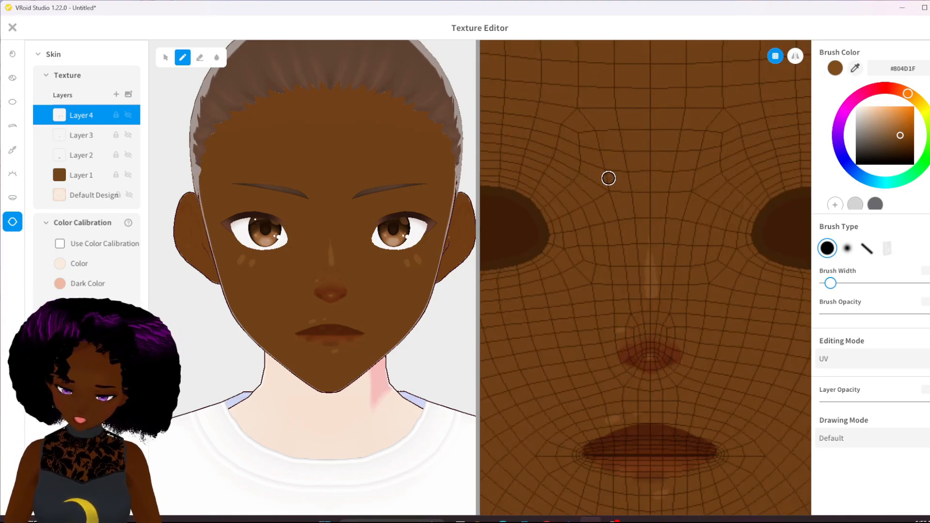